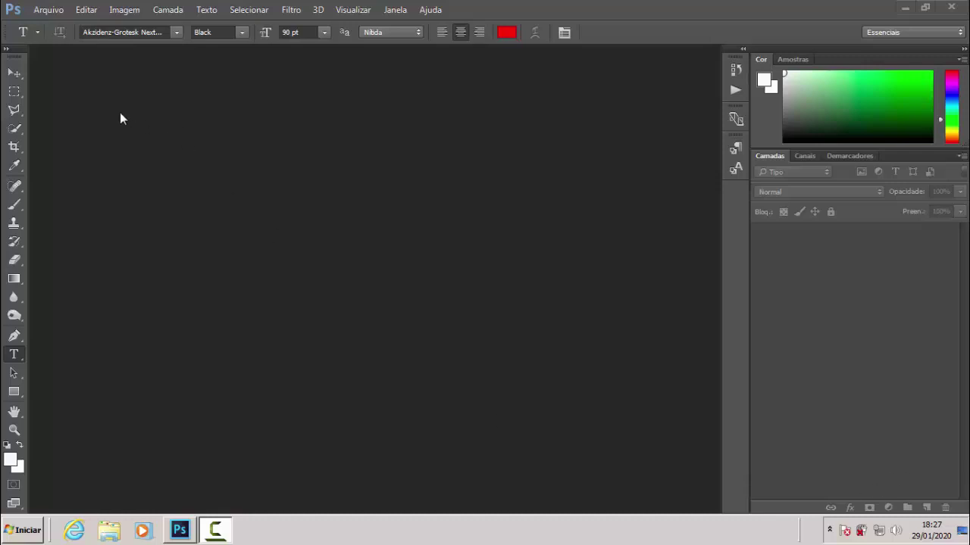
Open 002.JPG from Pictures, keeping its embedded sRGB colour profile.
click(46, 10)
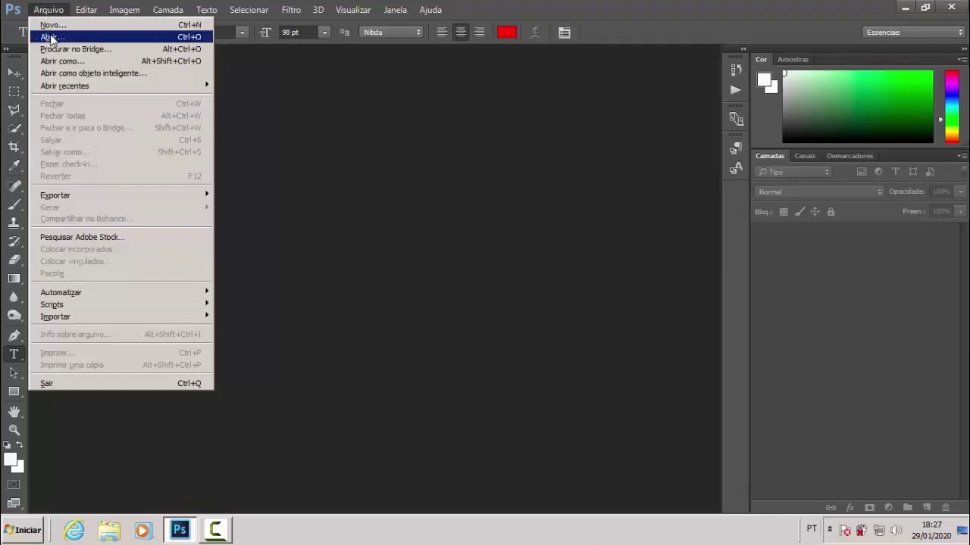
click(51, 38)
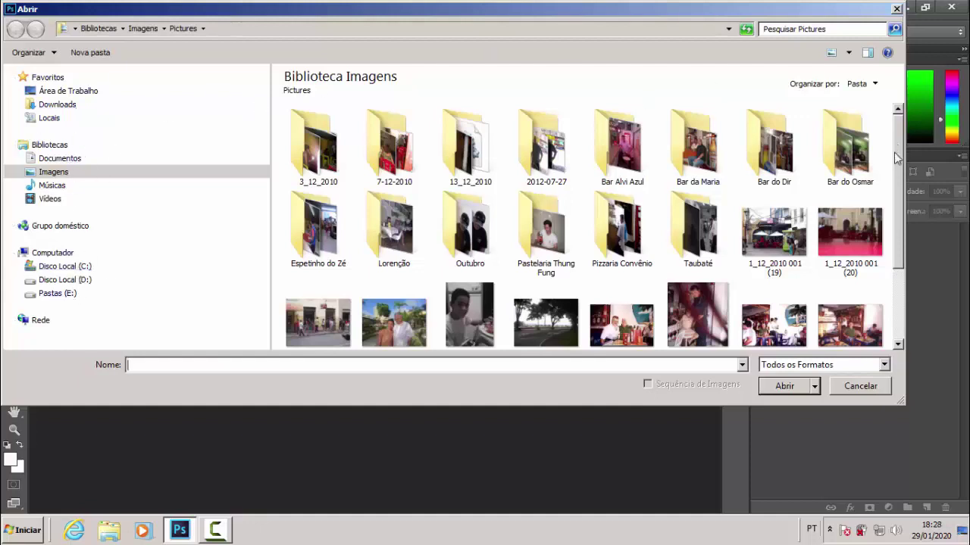
drag(899, 159, 899, 256)
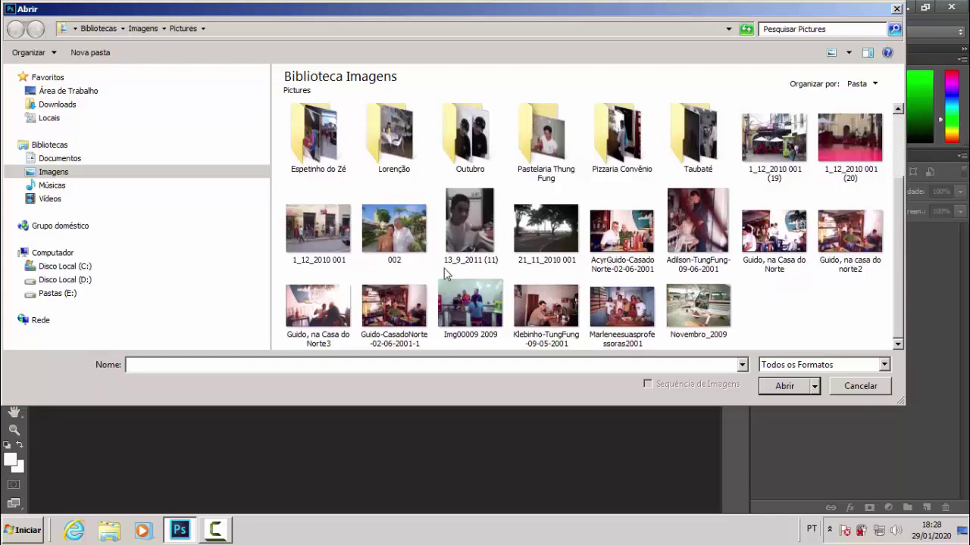
double_click(401, 234)
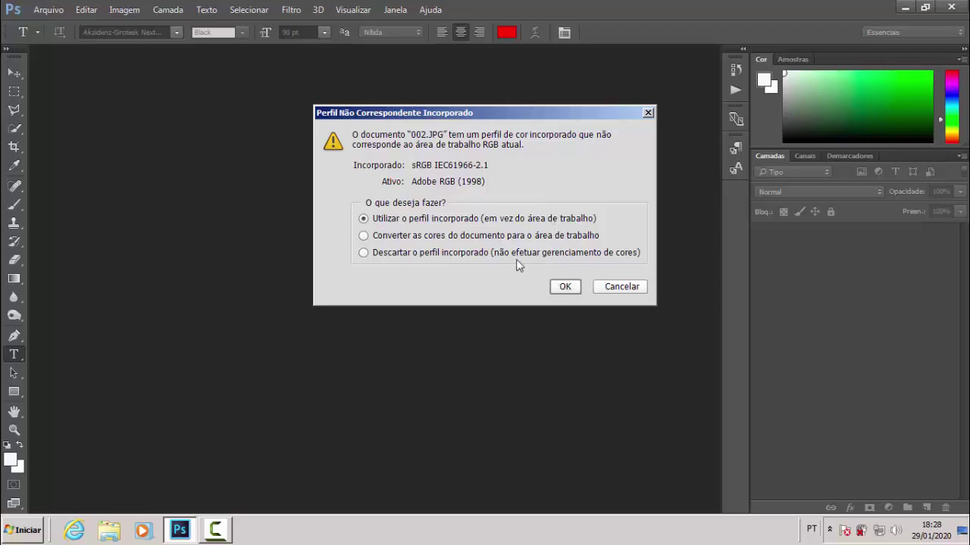
click(566, 287)
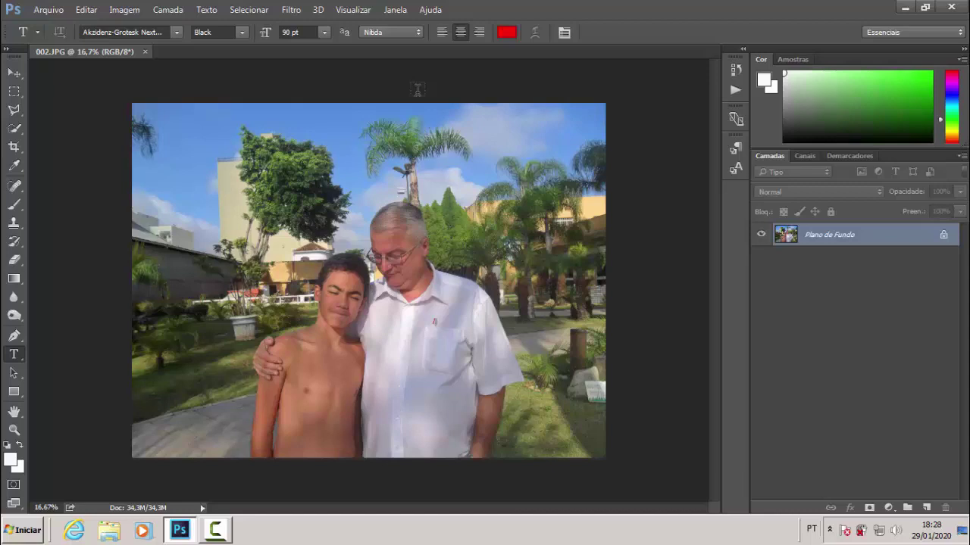
Open Unsharp Mask and adjust the threshold while previewing the boy's hair and eye.
click(294, 10)
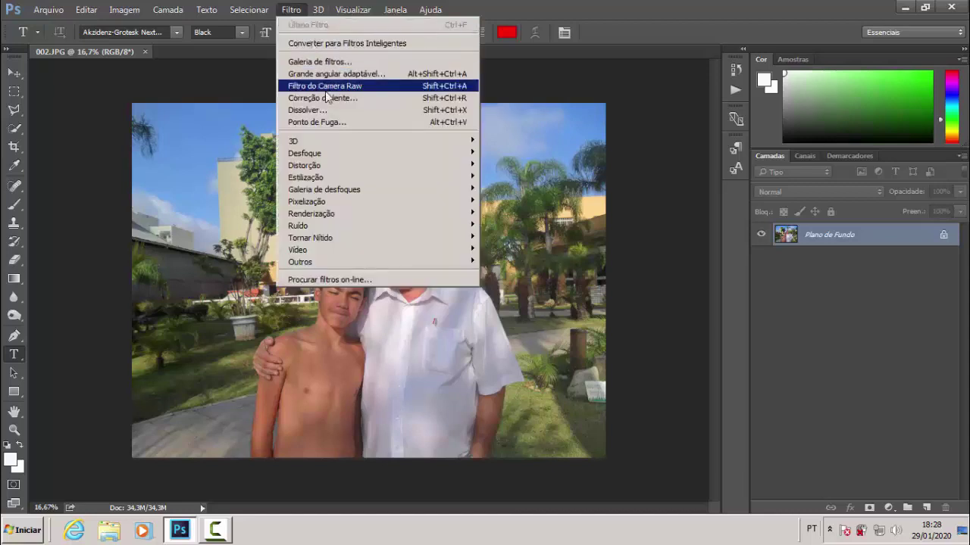
mouse_move(379, 238)
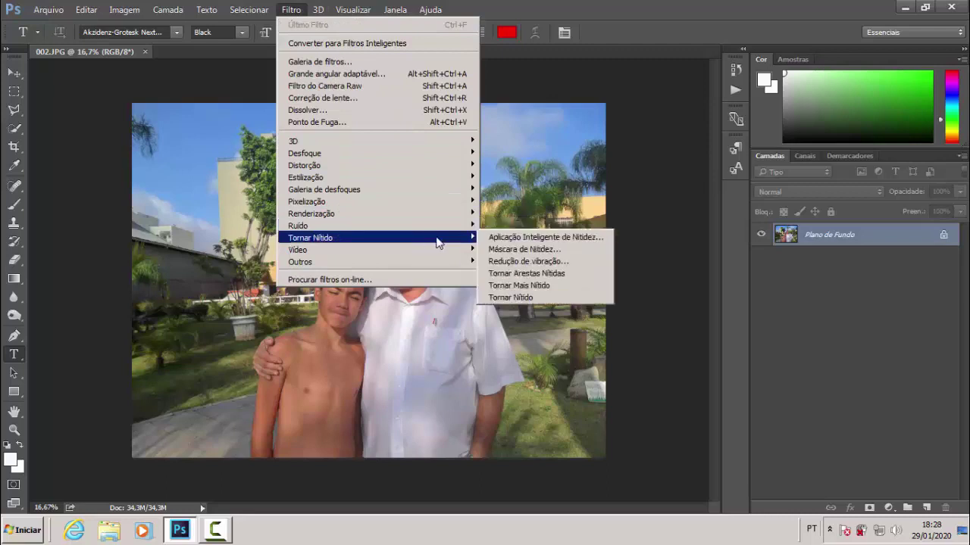
click(503, 250)
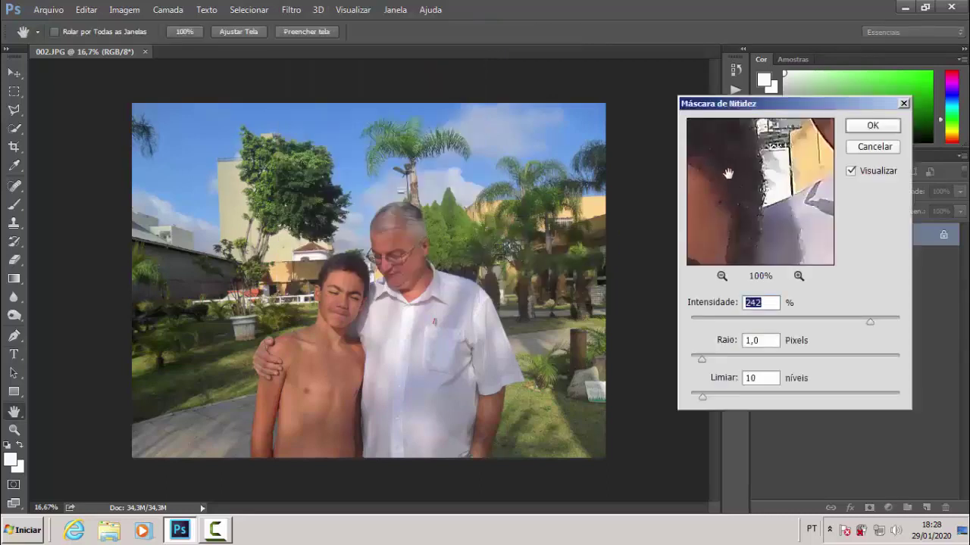
mouse_move(723, 163)
mouse_down()
mouse_move(751, 210)
mouse_move(795, 175)
mouse_up()
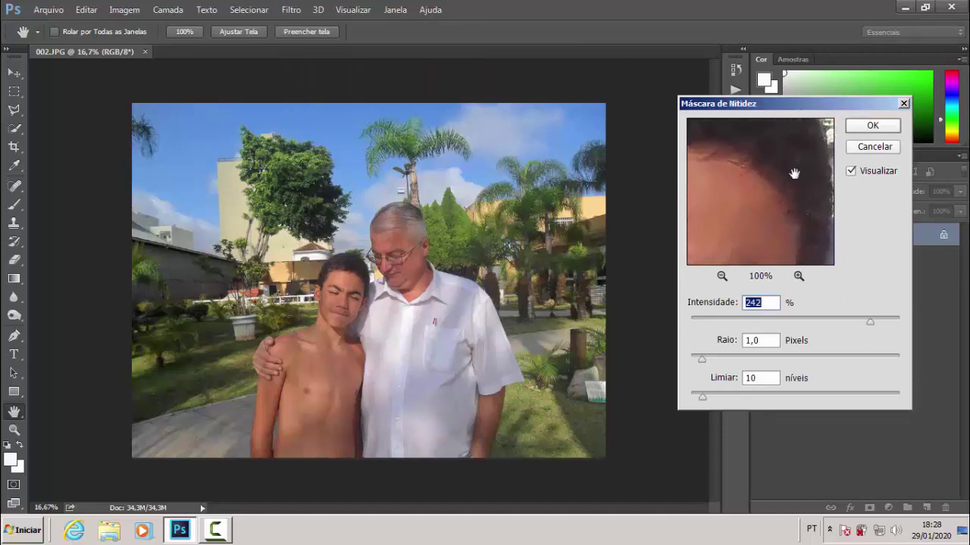
mouse_move(742, 227)
mouse_down()
mouse_move(742, 177)
mouse_move(720, 210)
mouse_move(746, 194)
mouse_up()
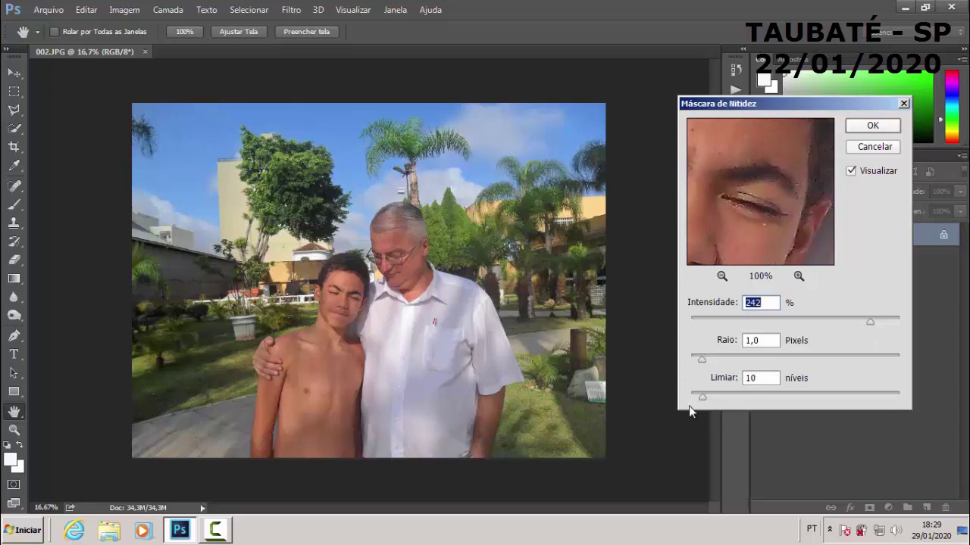
drag(702, 398, 676, 402)
click(691, 402)
drag(692, 402, 702, 403)
Settle on 151% amount, 1.0 px radius and threshold 10, then apply the sharpening.
mouse_move(870, 322)
mouse_down()
mouse_move(762, 319)
mouse_move(902, 318)
mouse_up()
mouse_move(747, 223)
mouse_down()
mouse_move(780, 179)
mouse_move(742, 210)
mouse_move(753, 217)
mouse_up()
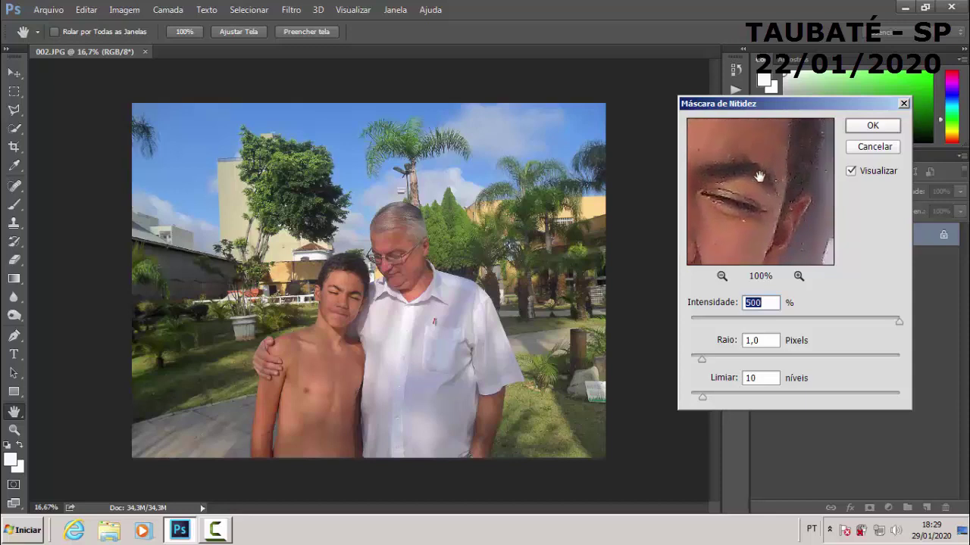
drag(757, 180, 774, 206)
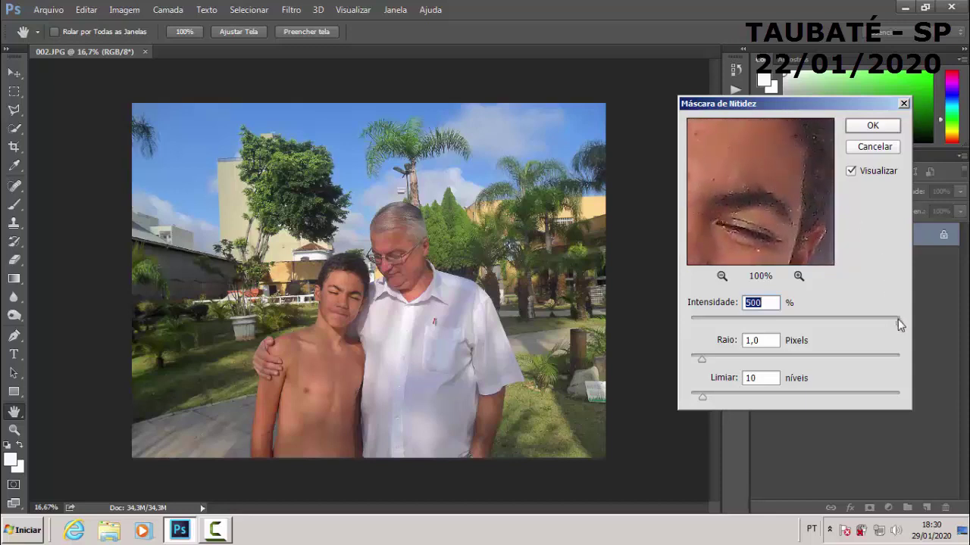
mouse_move(898, 322)
mouse_down()
mouse_move(817, 330)
mouse_move(833, 331)
mouse_up()
drag(832, 331, 834, 331)
click(873, 125)
key(t)
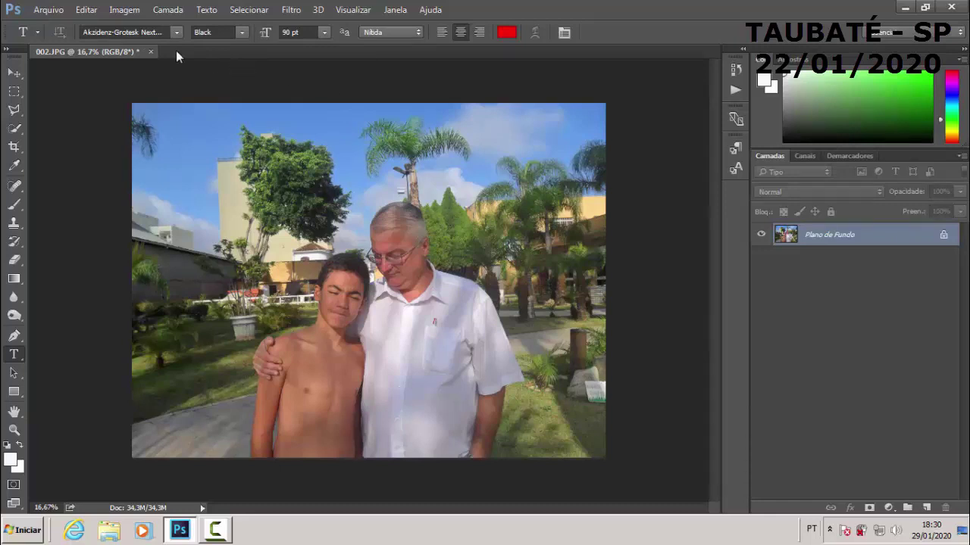
click(48, 10)
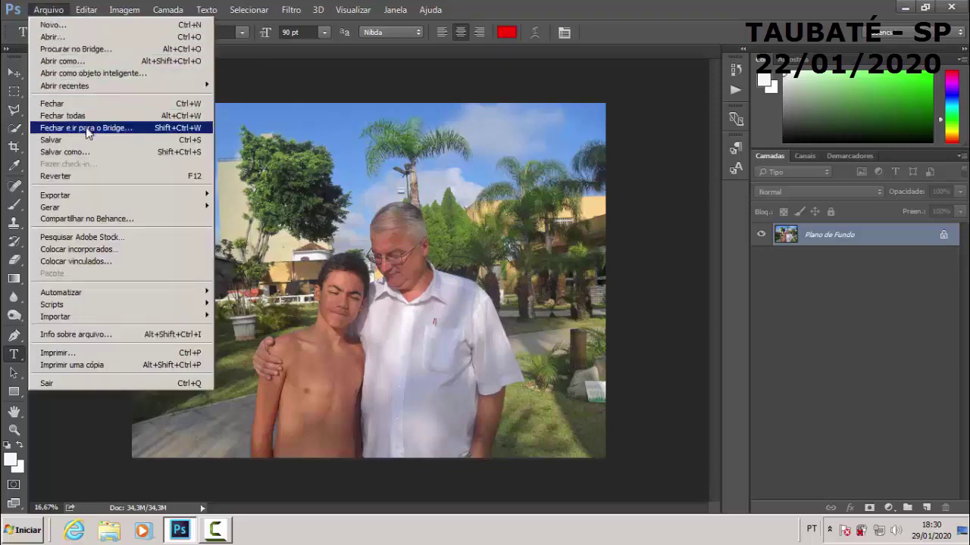
click(89, 151)
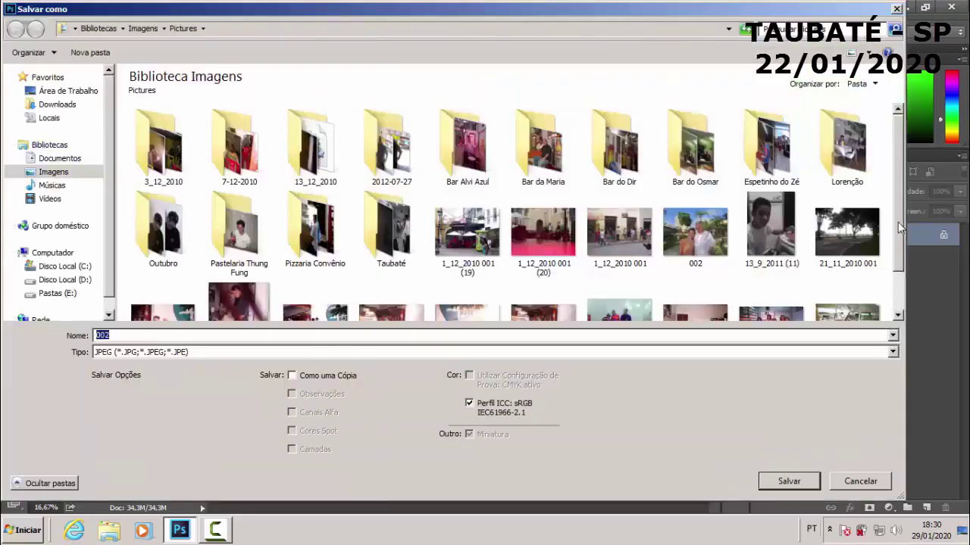
drag(893, 221, 897, 279)
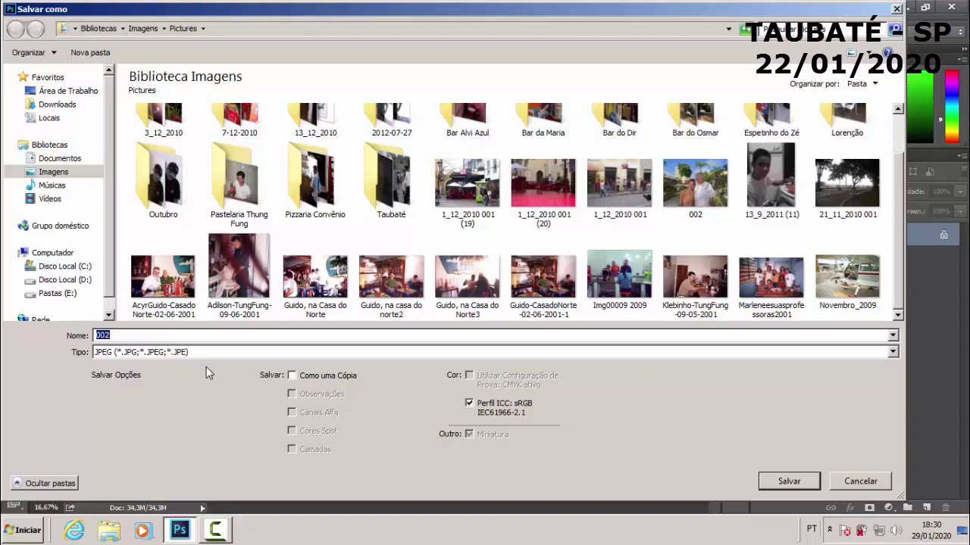
click(897, 11)
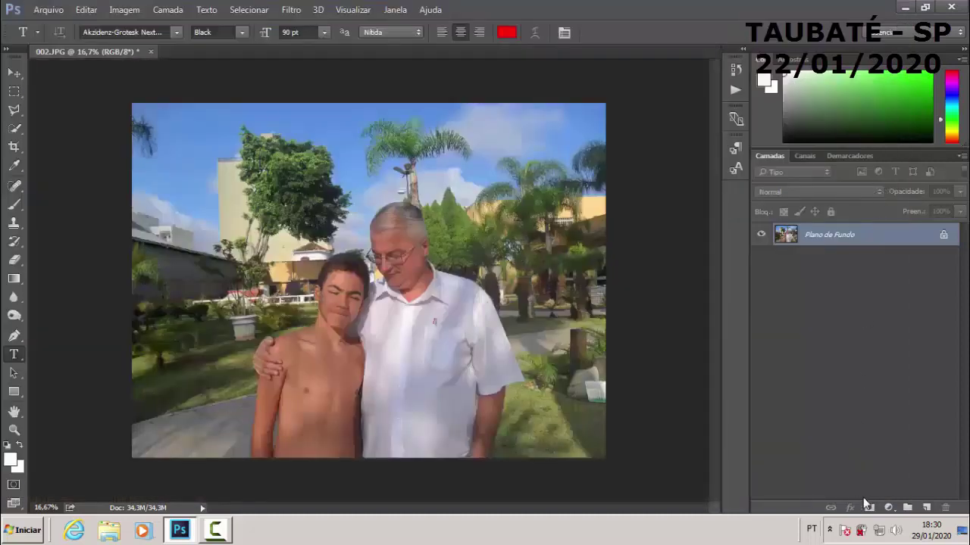
Add the Vibratilidade 1 layer and set its mask to 24% density, 131.5 px feather.
click(890, 508)
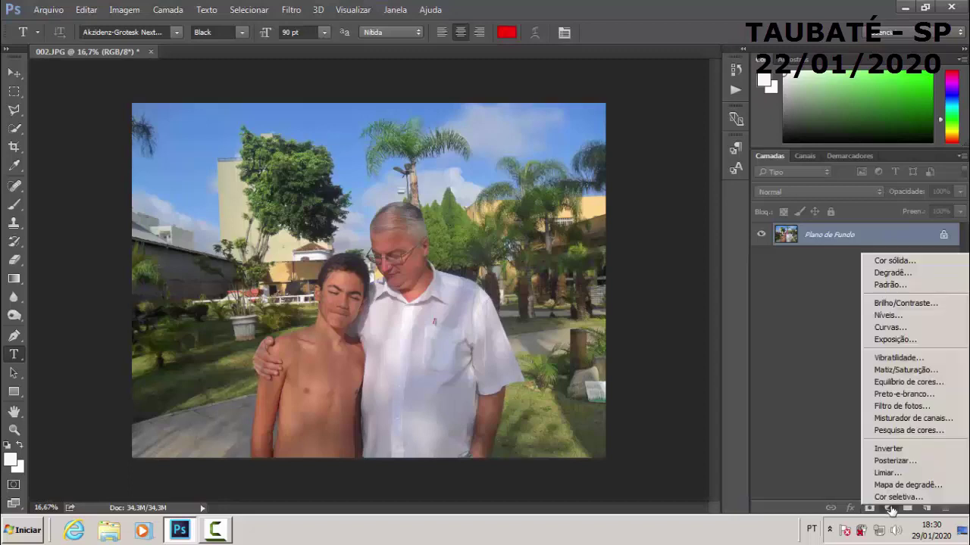
click(897, 361)
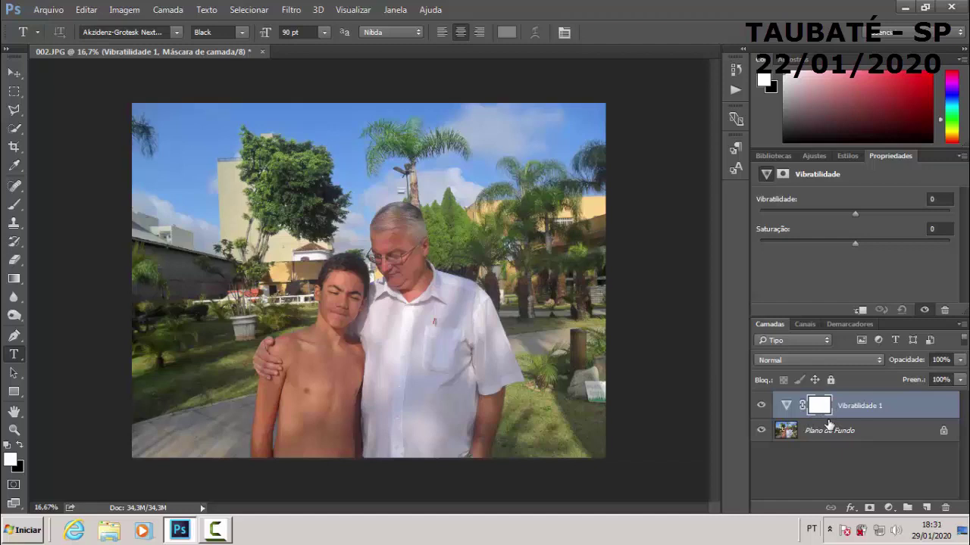
click(829, 427)
click(828, 407)
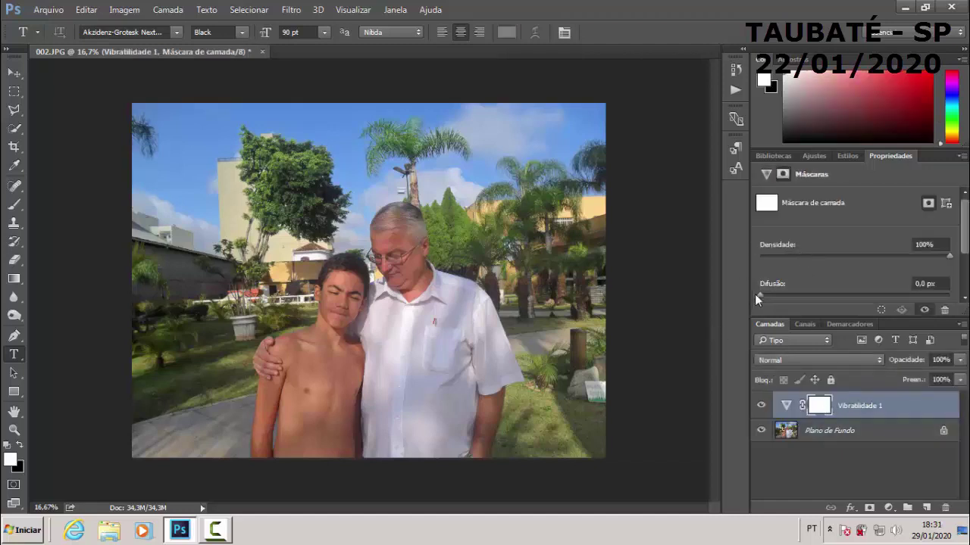
mouse_move(951, 256)
mouse_down()
mouse_move(785, 267)
mouse_move(805, 269)
mouse_up()
drag(760, 296, 891, 297)
click(50, 10)
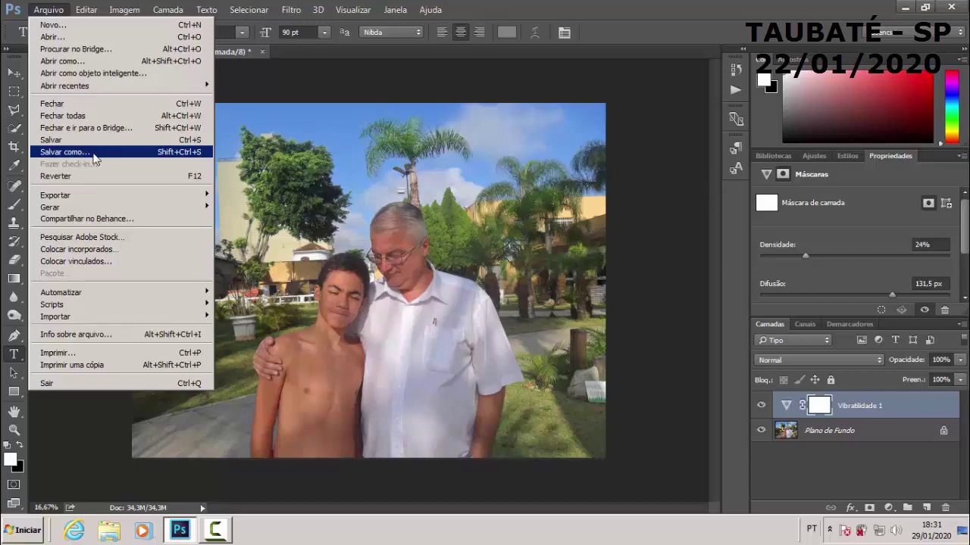
In Save As, choose JPEG format and name the file '002 Editada'.
click(94, 158)
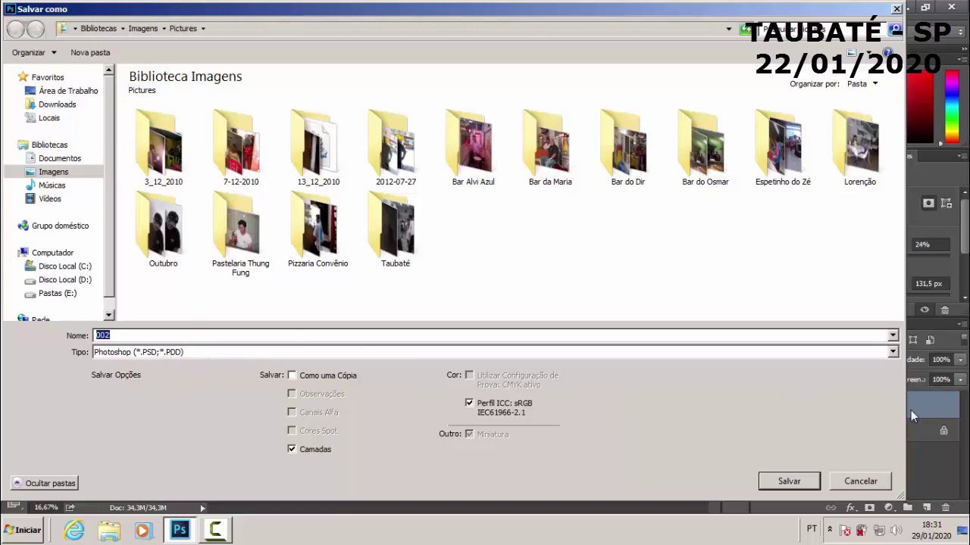
click(892, 353)
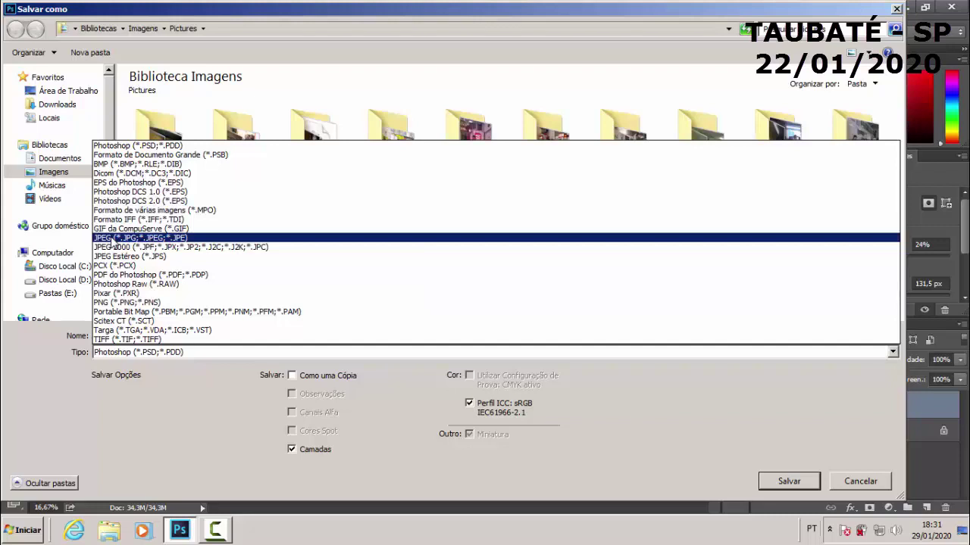
click(112, 240)
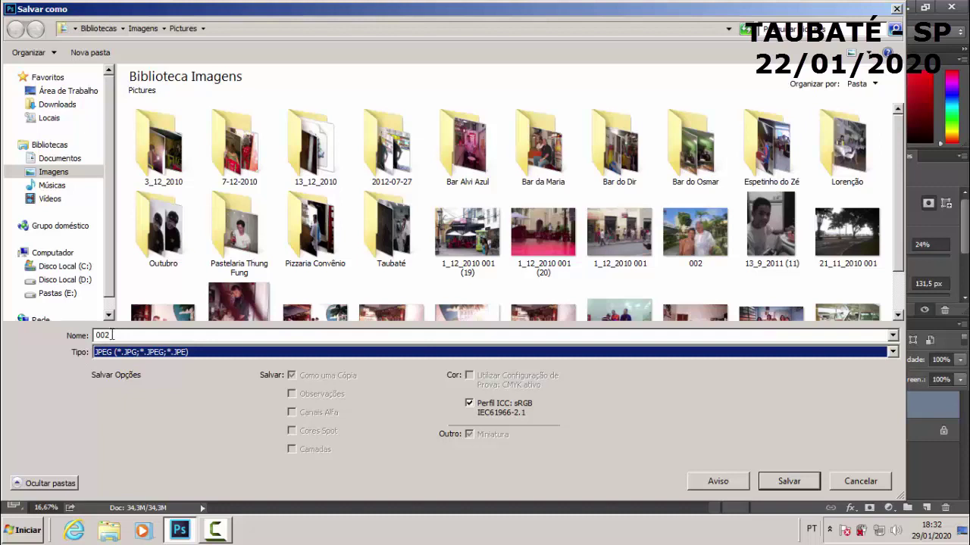
click(112, 335)
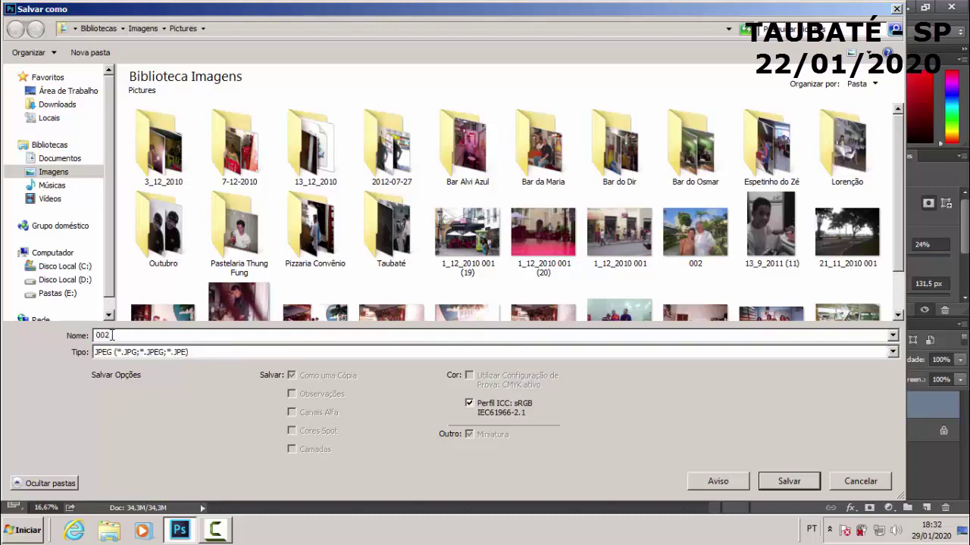
text(E)
text(dit)
text(ada)
Save as 002 Editada with Baseline (Standard) and JPEG quality lowered to High (2.5M).
click(788, 482)
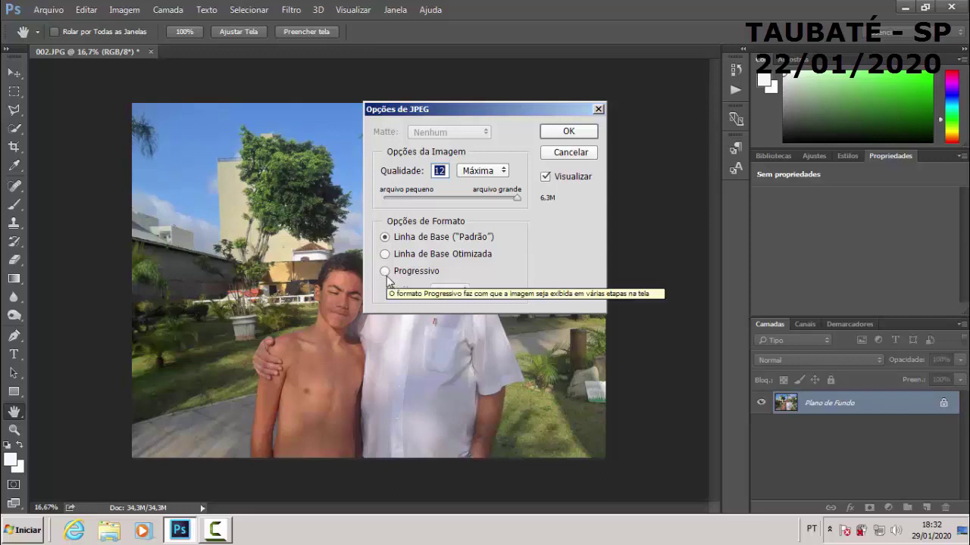
mouse_move(447, 227)
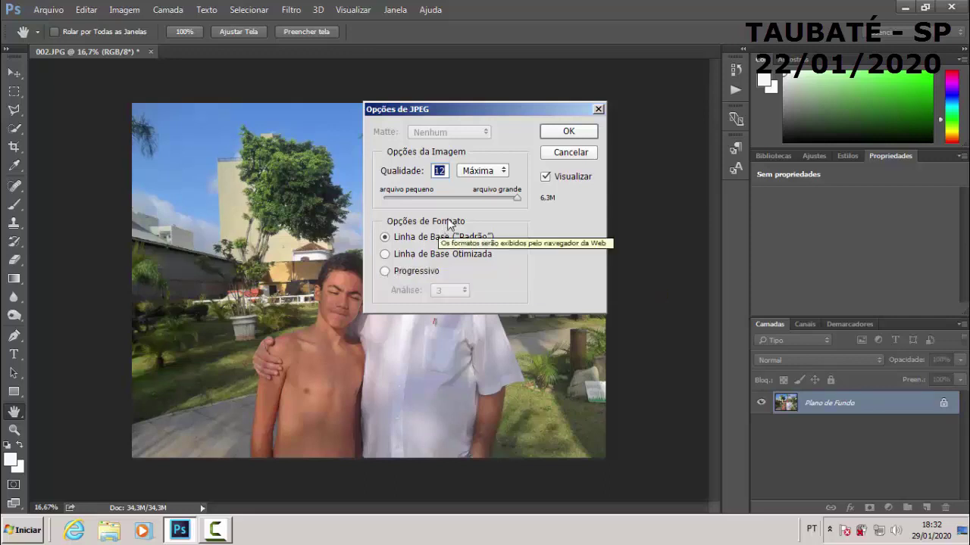
click(386, 254)
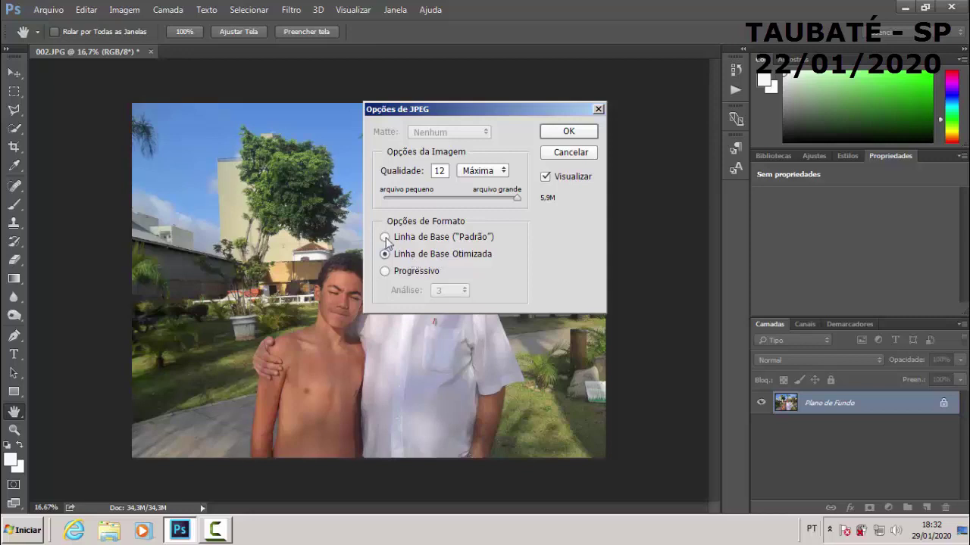
mouse_move(385, 237)
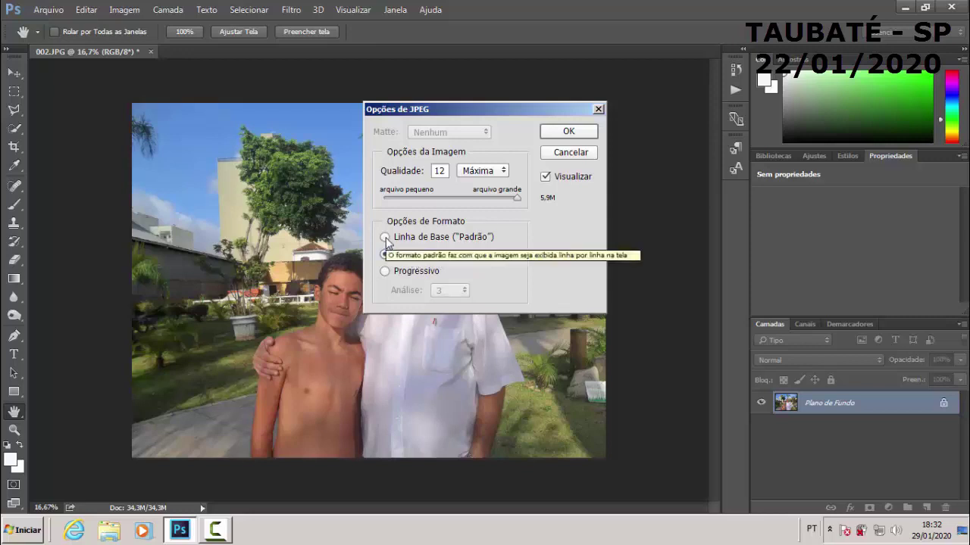
click(385, 237)
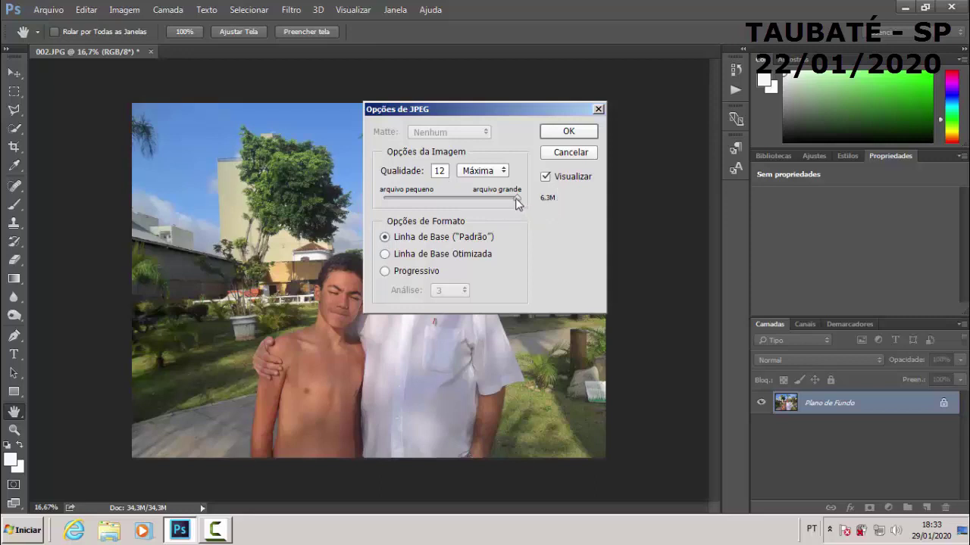
drag(518, 199, 482, 200)
click(570, 155)
key(t)
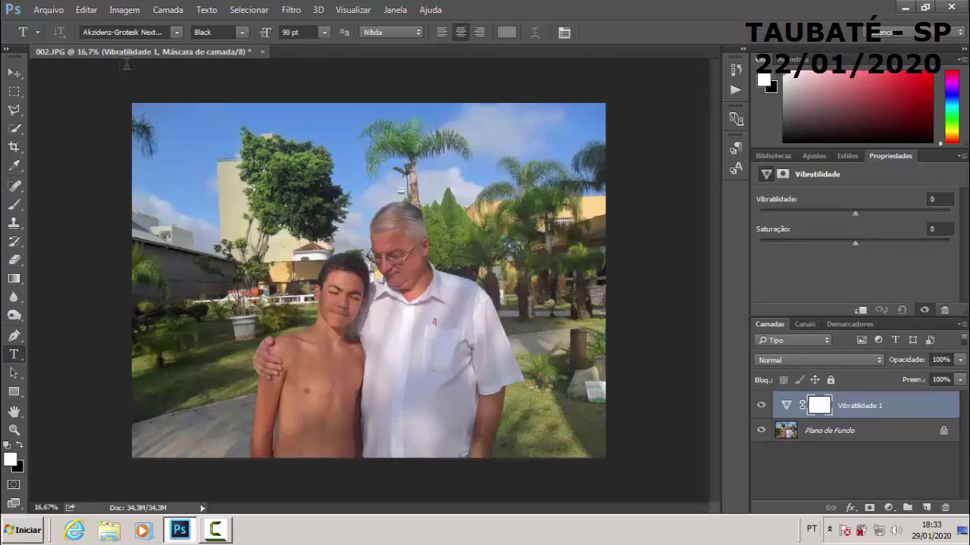
Resize the image to 72 ppi and 800 px height, giving 1067 × 800 px.
click(125, 11)
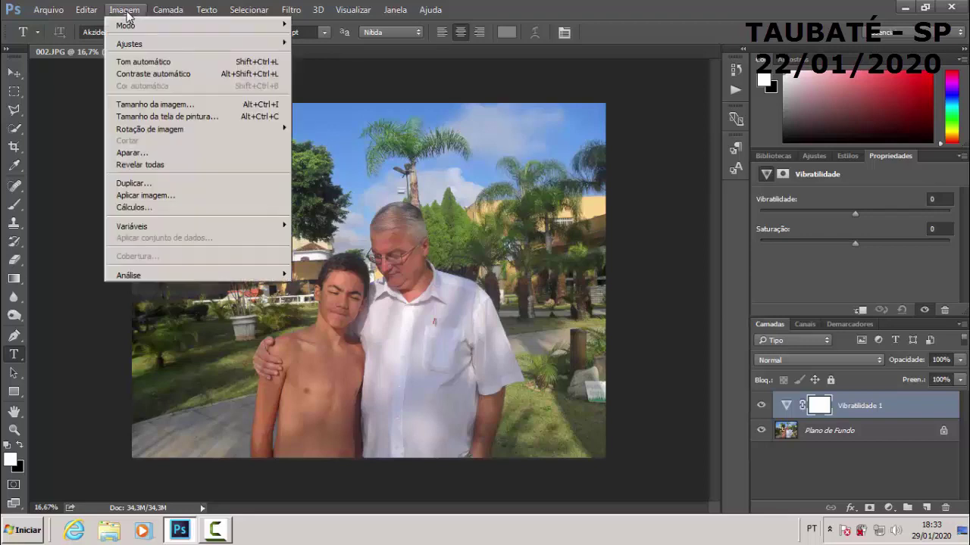
click(154, 104)
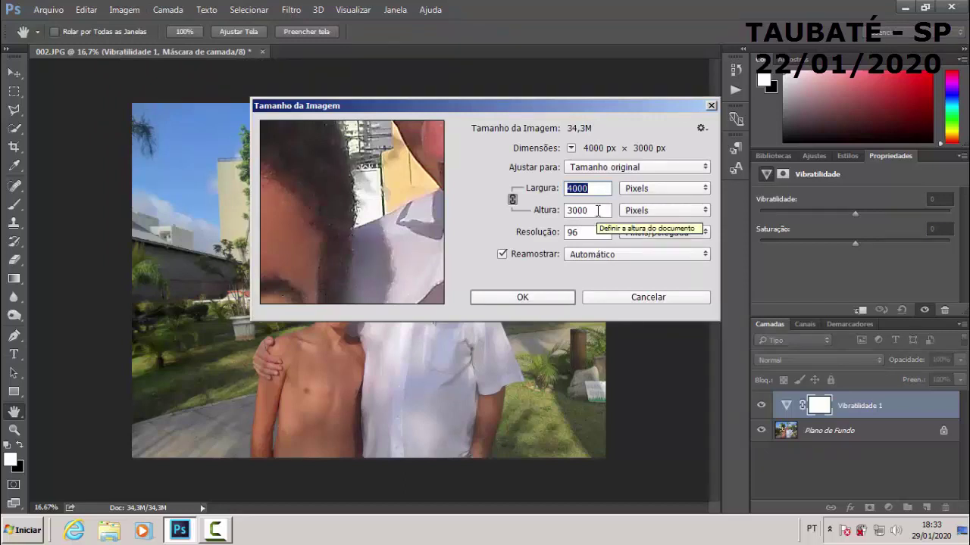
drag(585, 234, 546, 232)
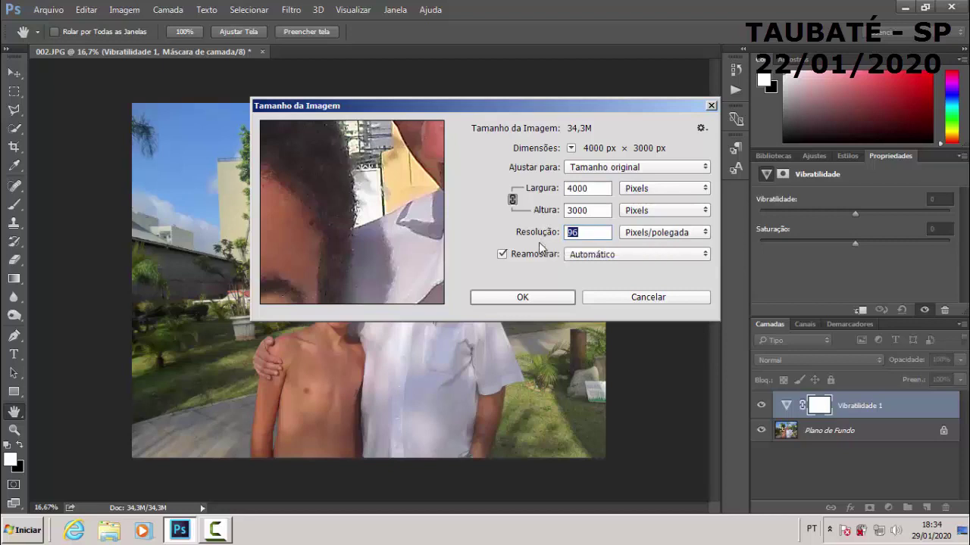
text(72)
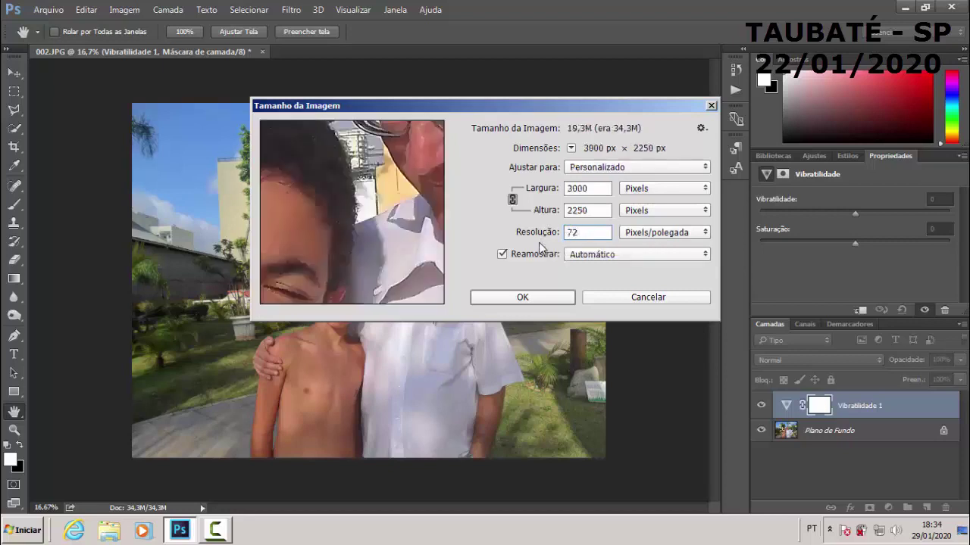
drag(595, 211, 553, 212)
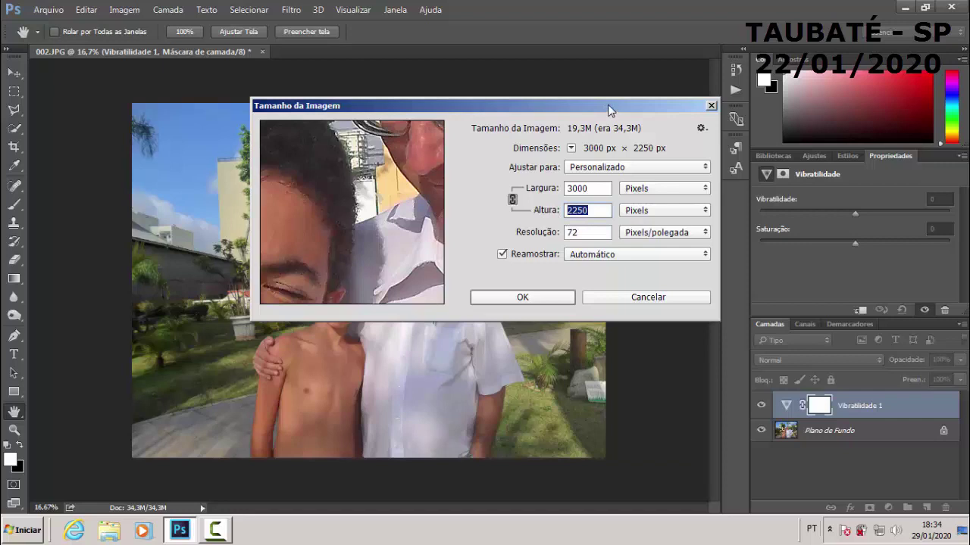
text(800)
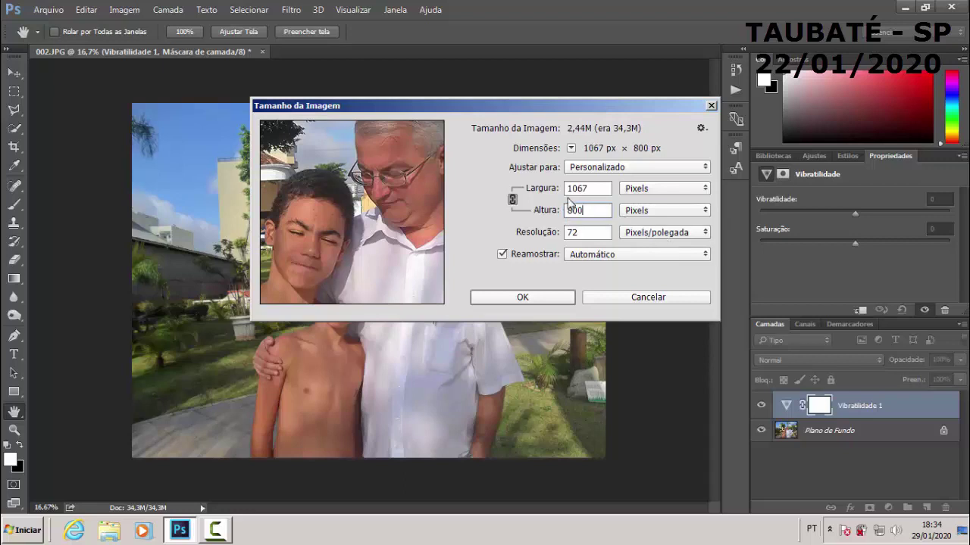
click(515, 300)
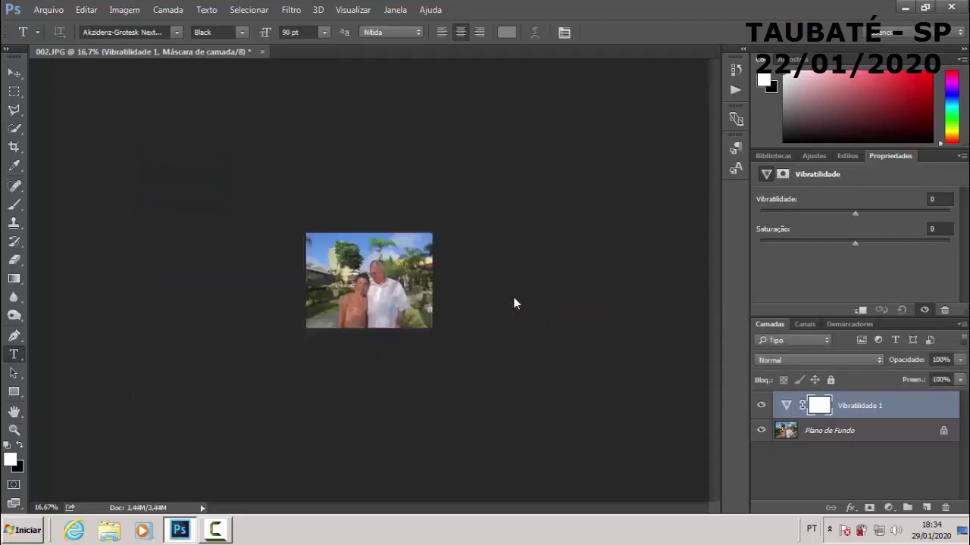
Zoom the canvas in to 66.7% so the resized photo fills the work area.
key(ctrl+plus)
key(ctrl+plus)
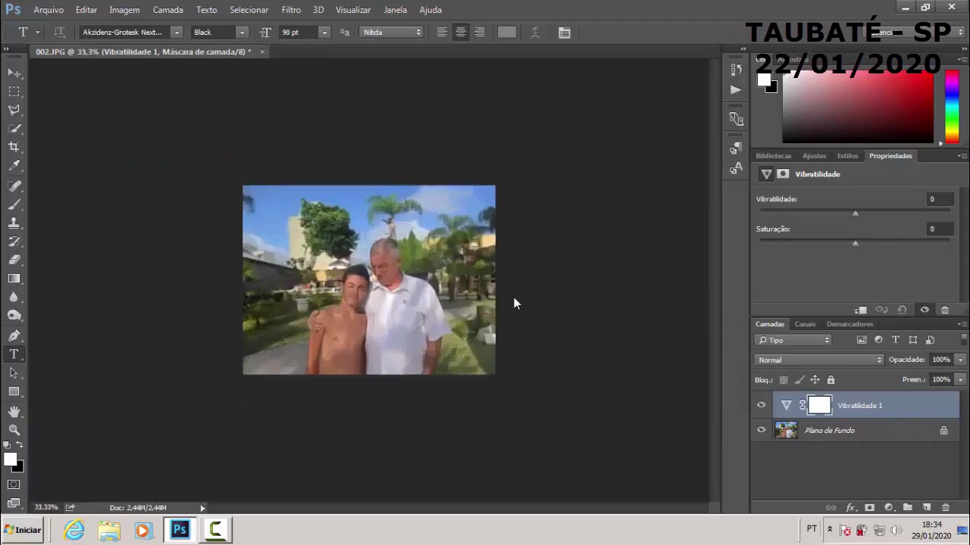
key(ctrl+plus)
key(ctrl+plus)
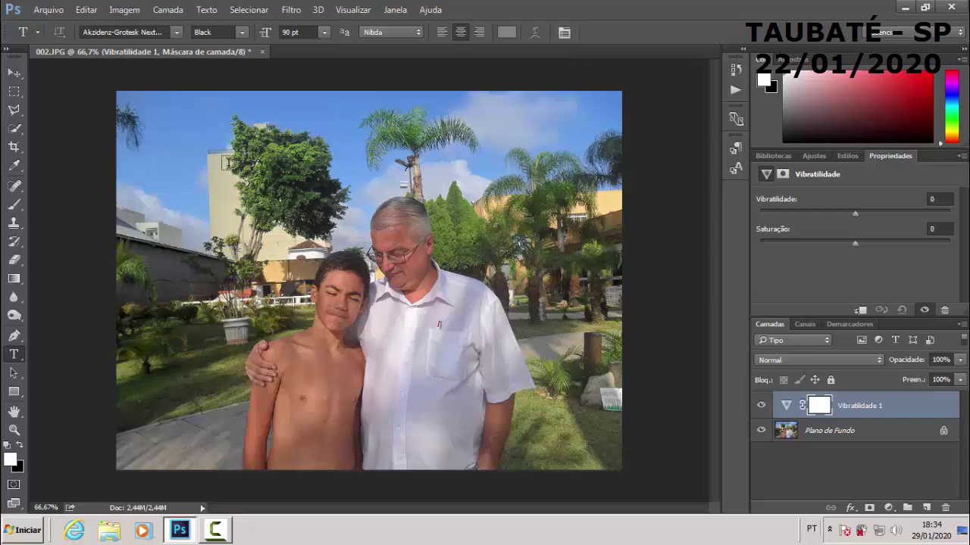
Save the photo as a JPEG named '002 editada' in Pictures.
click(49, 11)
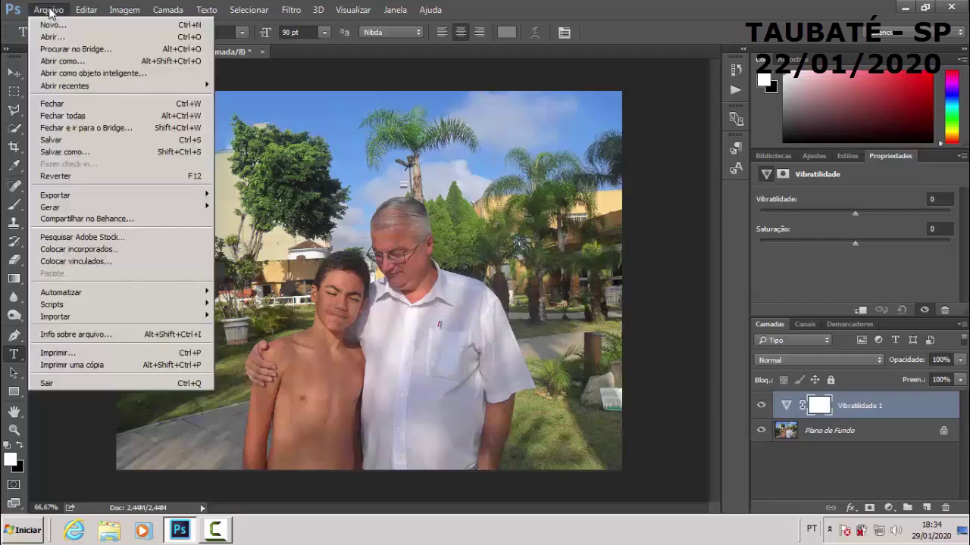
click(74, 153)
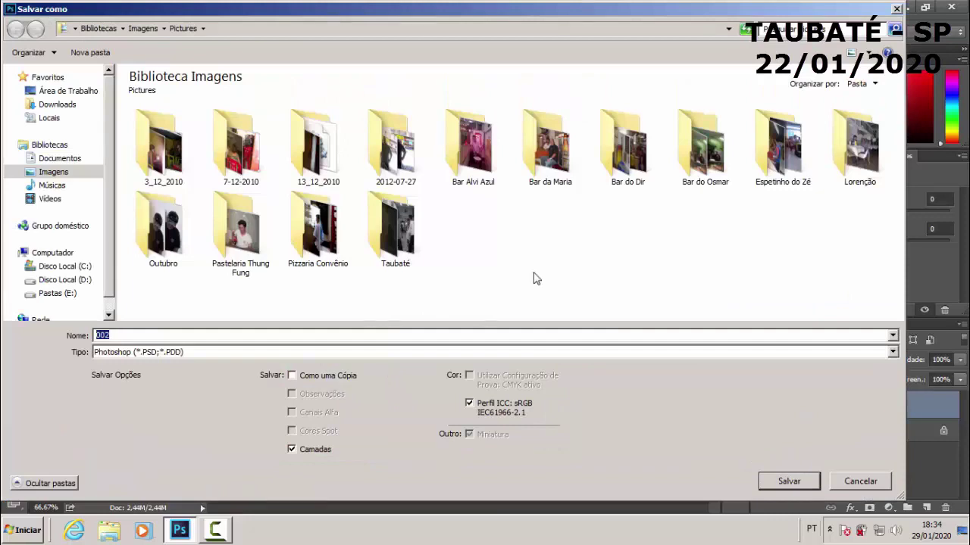
click(892, 352)
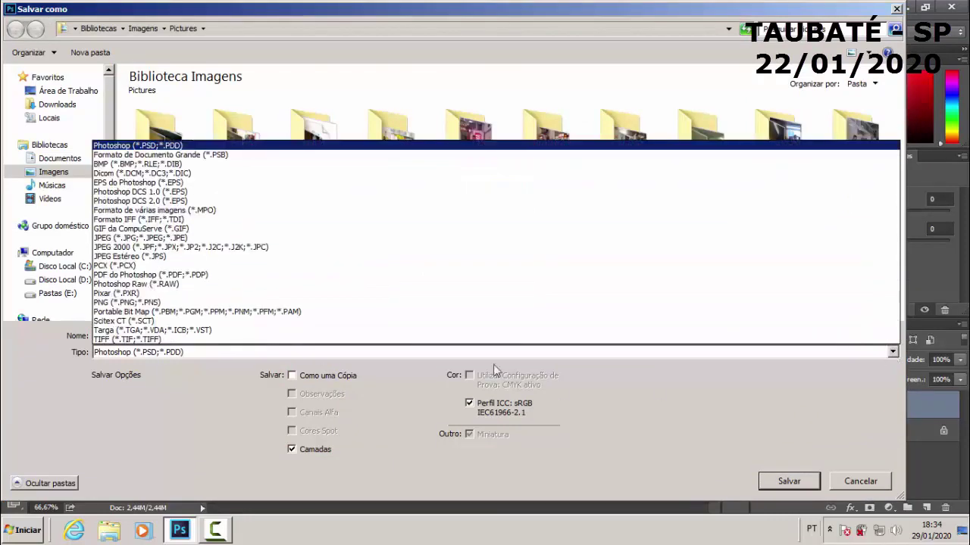
click(149, 241)
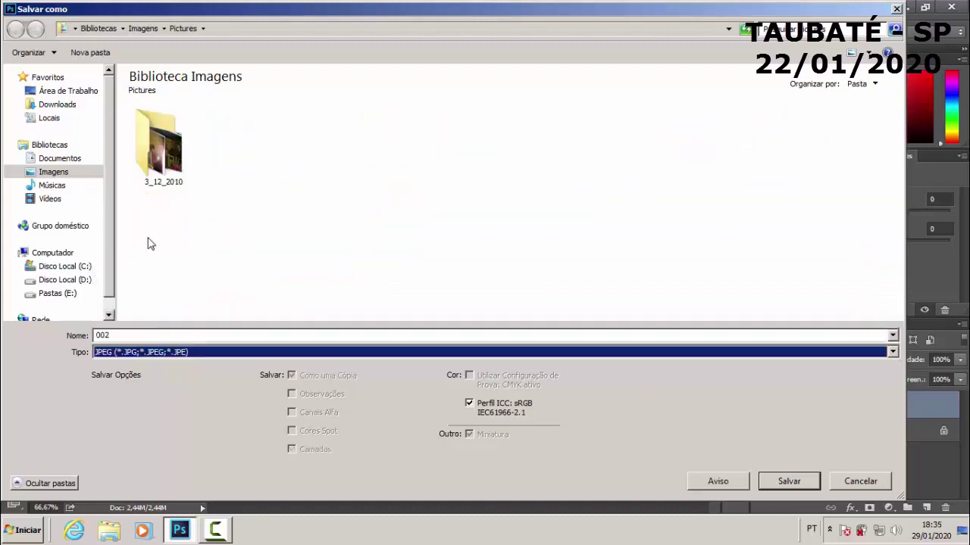
double_click(113, 334)
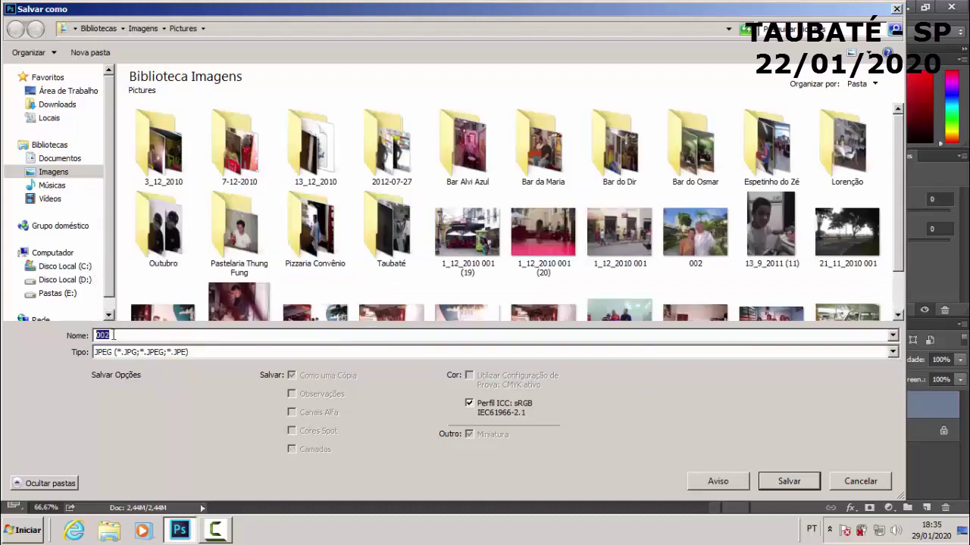
click(113, 335)
text(edita)
text(da)
click(789, 482)
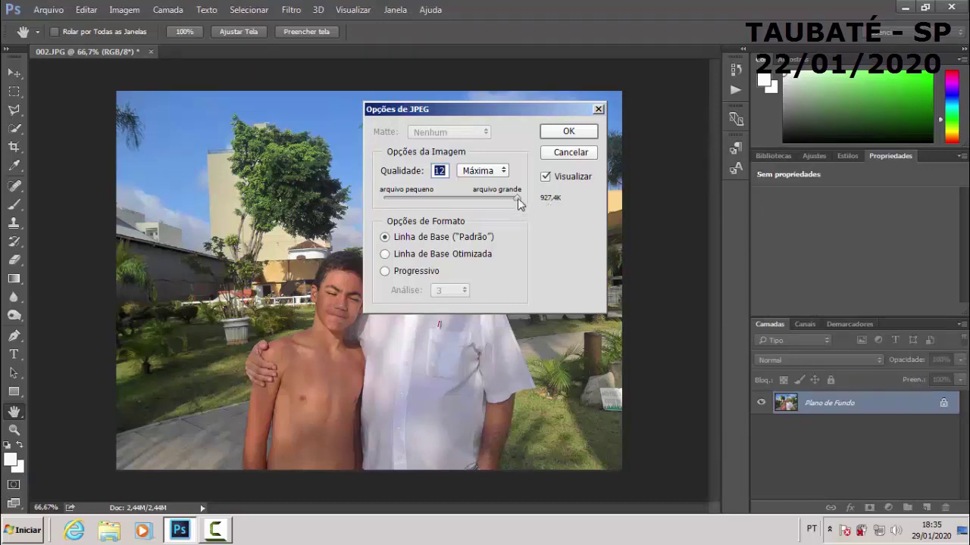
Lower JPEG quality to 9 (Alta) and confirm the save.
drag(516, 199, 500, 200)
drag(498, 201, 487, 201)
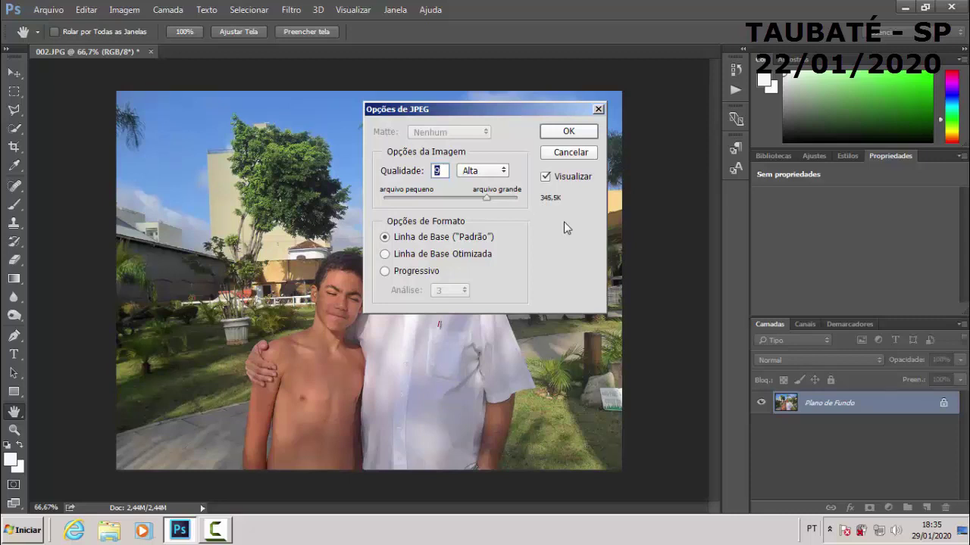
click(567, 133)
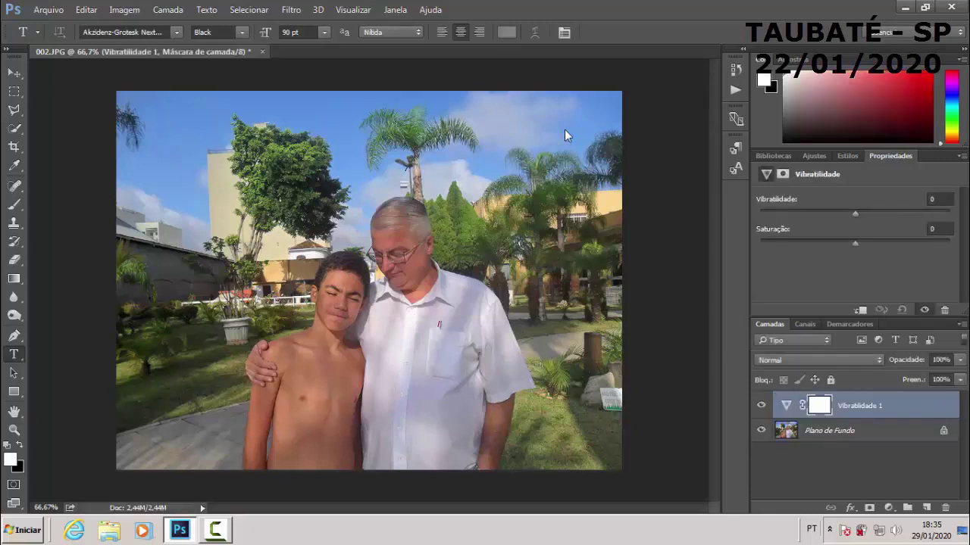
Browse Explorer to Imagens > Pictures and open the original 002 in Photo Viewer.
click(109, 532)
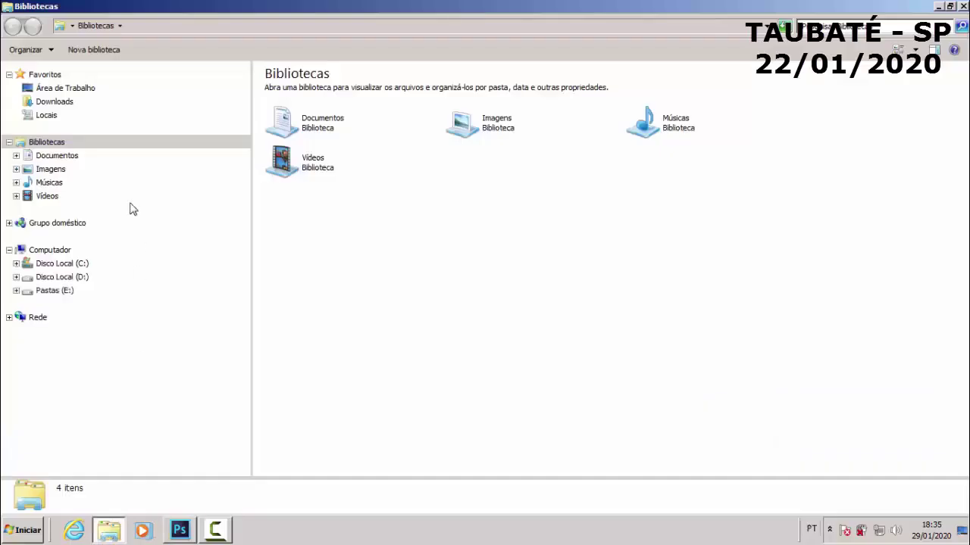
click(16, 170)
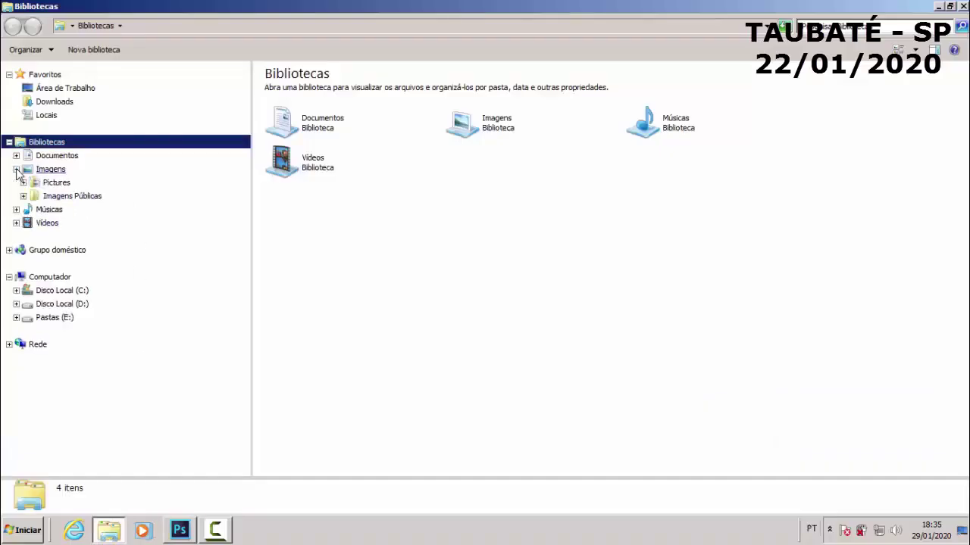
click(23, 183)
click(53, 183)
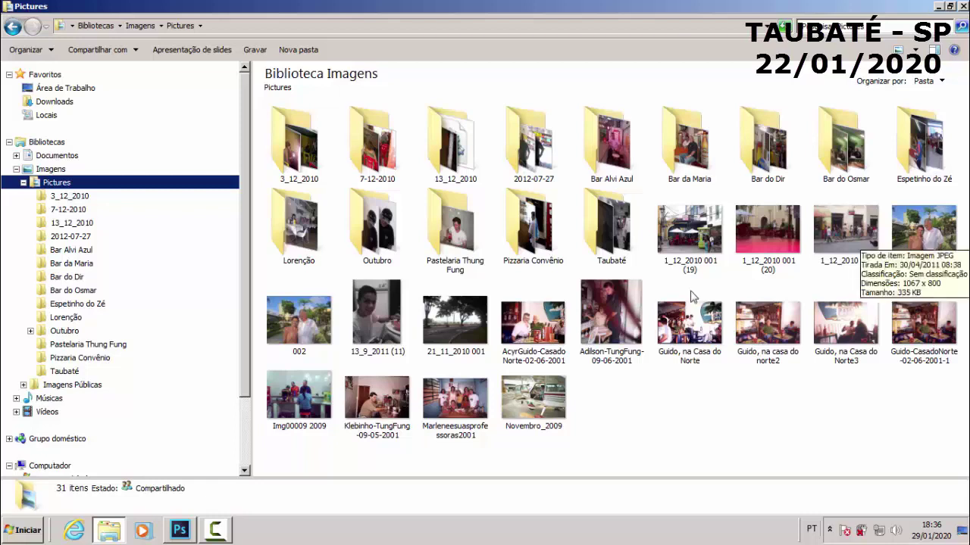
click(318, 322)
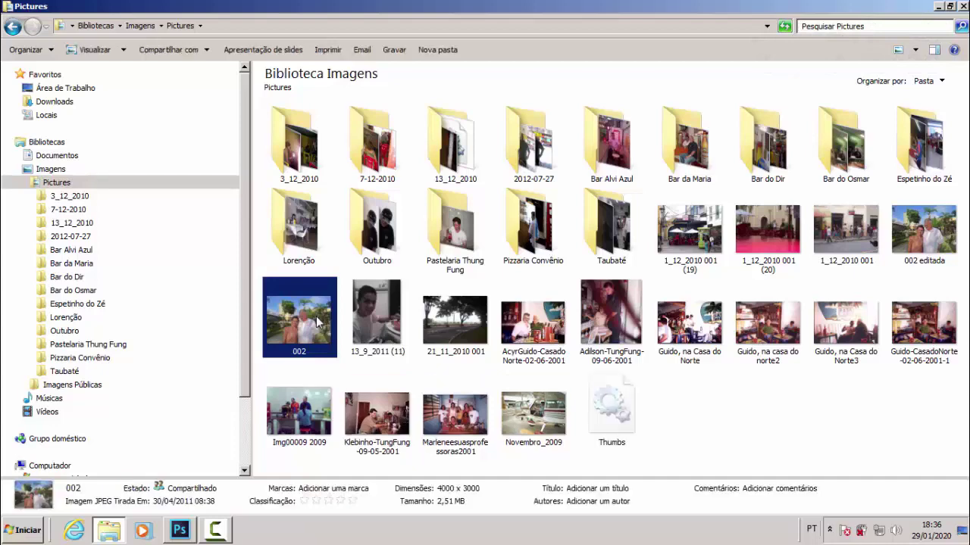
double_click(318, 322)
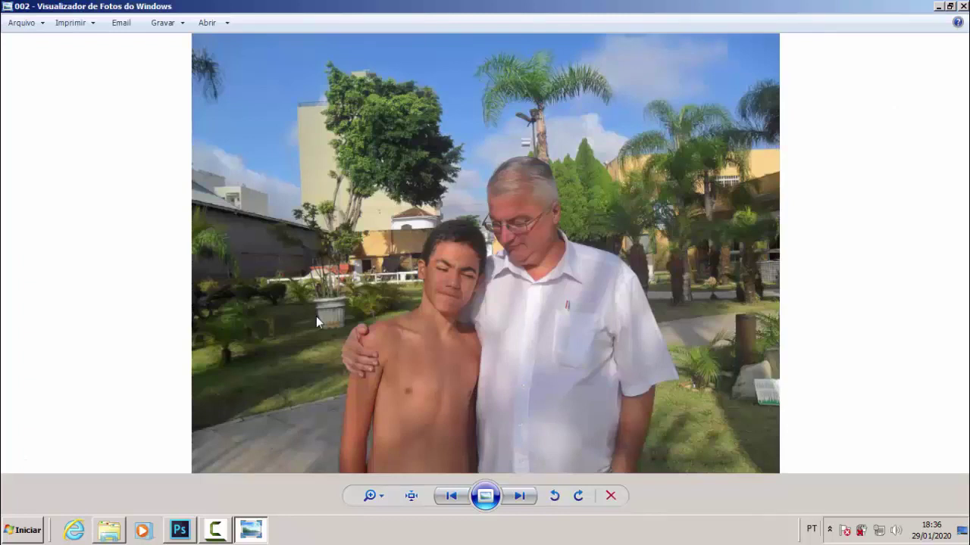
View the edited 002 editada photo for comparison, then close Windows Photo Viewer.
click(451, 496)
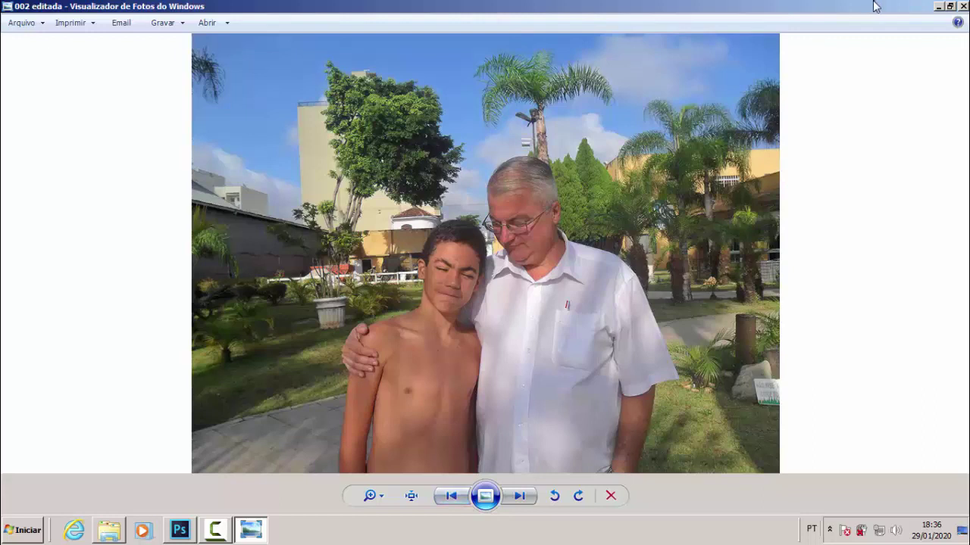
click(964, 6)
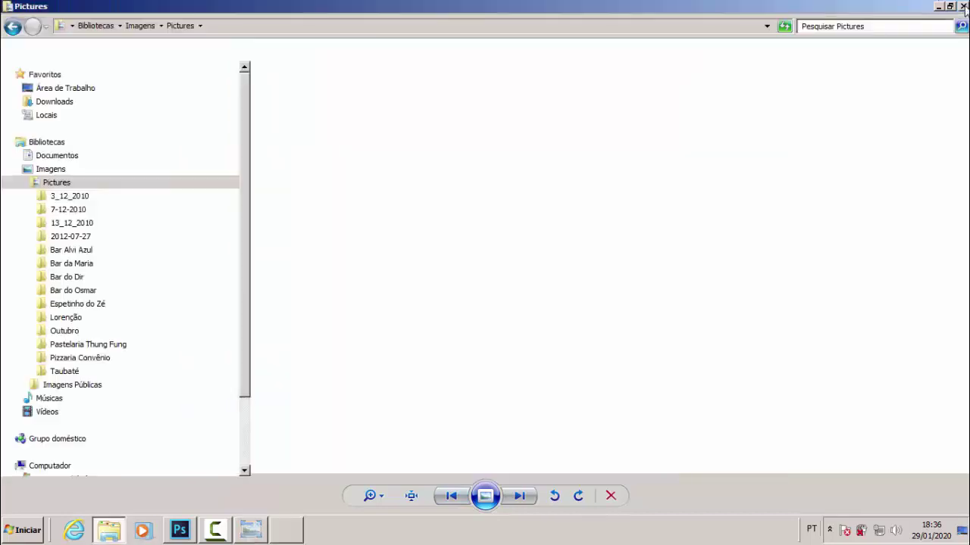
Switch from Explorer back to Photoshop showing the resized 002.JPG.
click(179, 530)
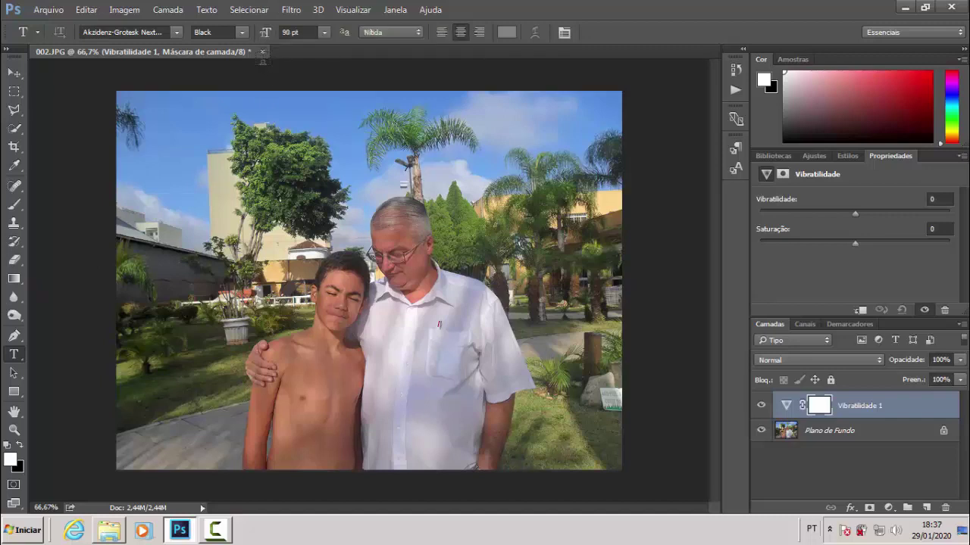
Close 002.JPG, answering Não to discard unsaved changes.
click(263, 51)
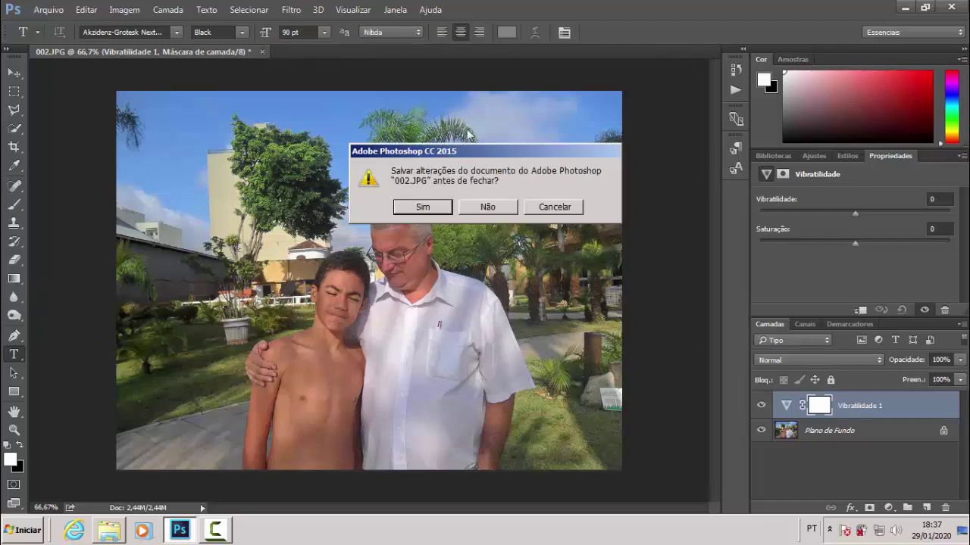
click(489, 206)
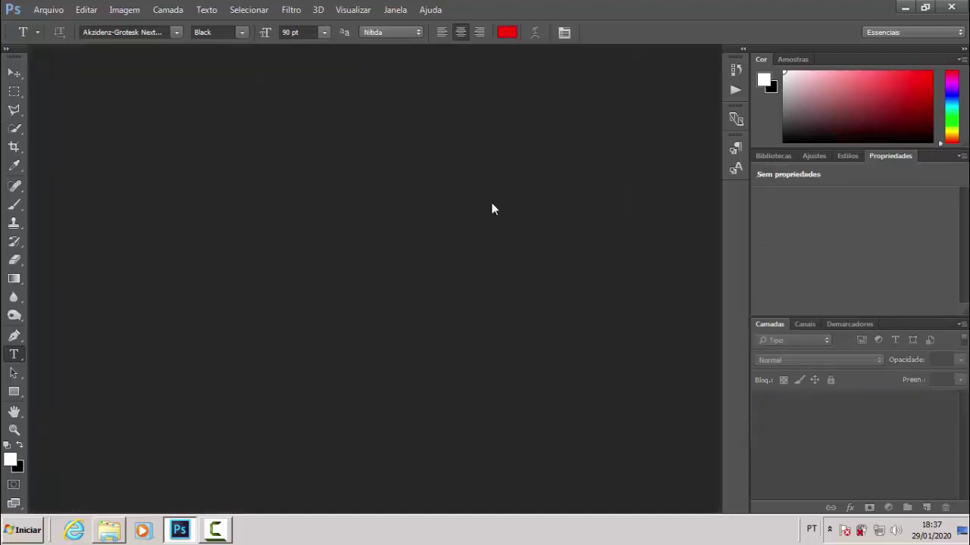